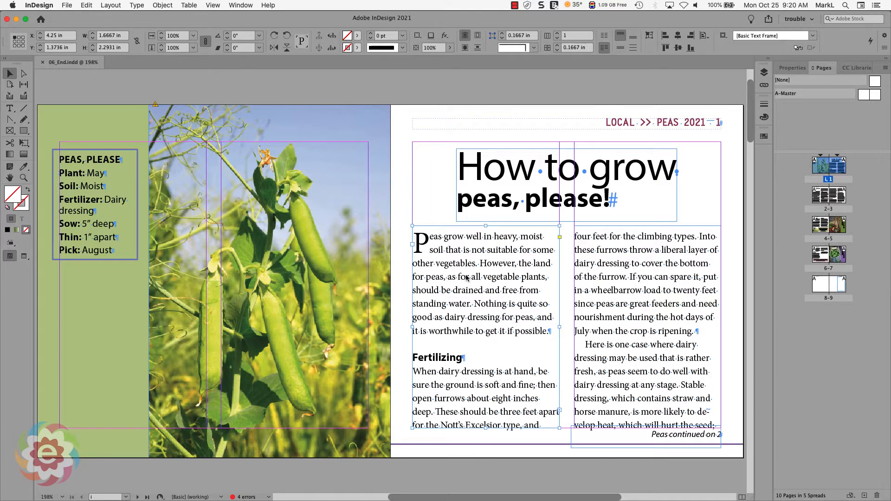
- Show the text threads so the links between the article's text frames are displayed
{"action": "left_click", "coordinate": [213, 5]}
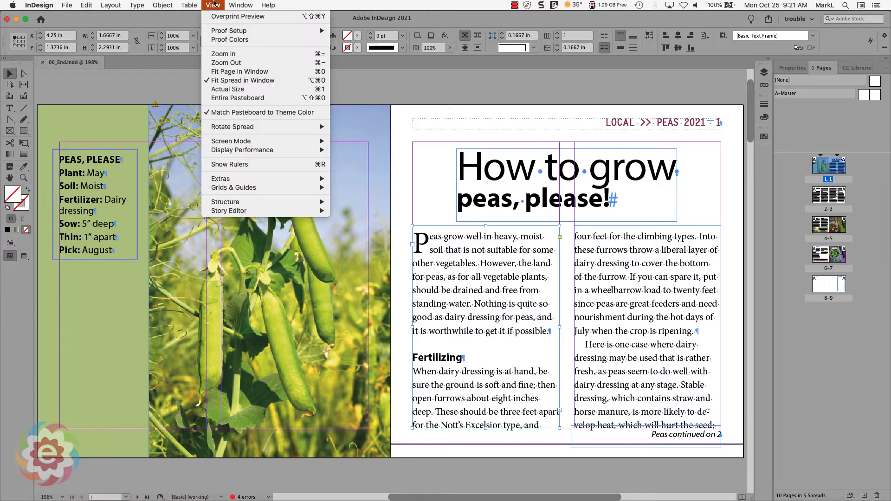
{"action": "mouse_move", "coordinate": [313, 179]}
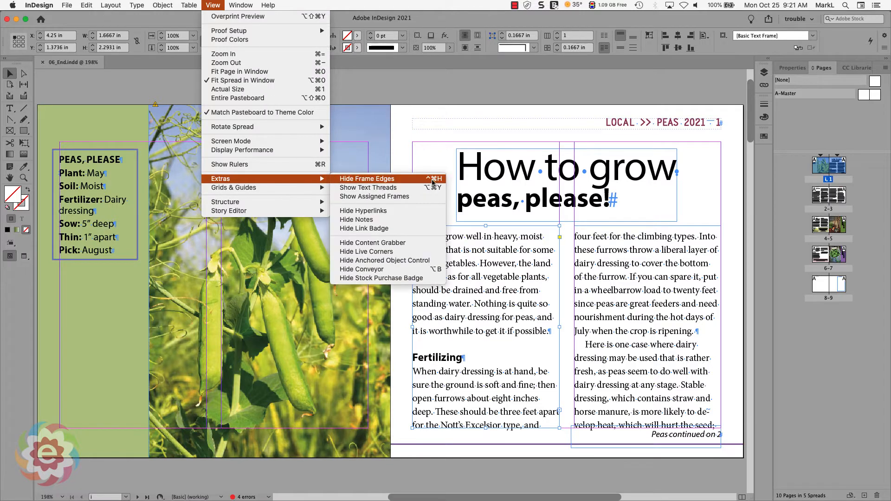
{"action": "left_click", "coordinate": [425, 191]}
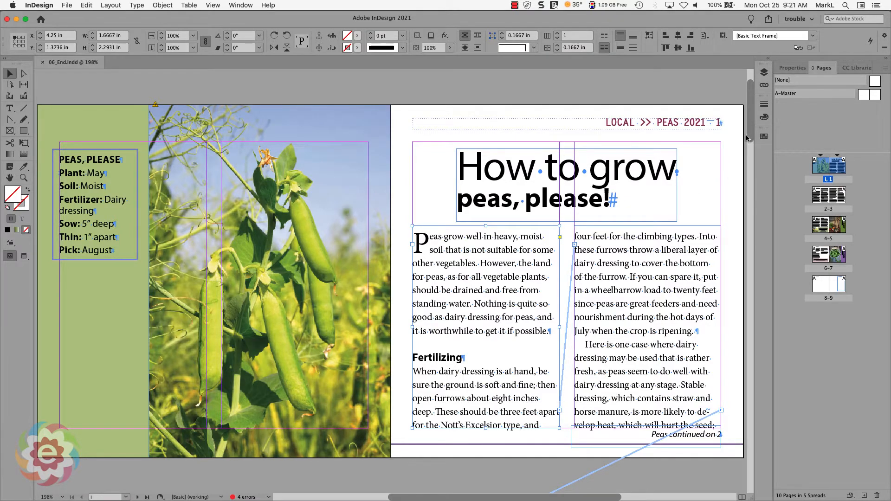
{"action": "mouse_move", "coordinate": [748, 136]}
{"action": "left_mouse_down"}
{"action": "mouse_move", "coordinate": [746, 212]}
{"action": "mouse_move", "coordinate": [747, 141]}
{"action": "left_mouse_up"}
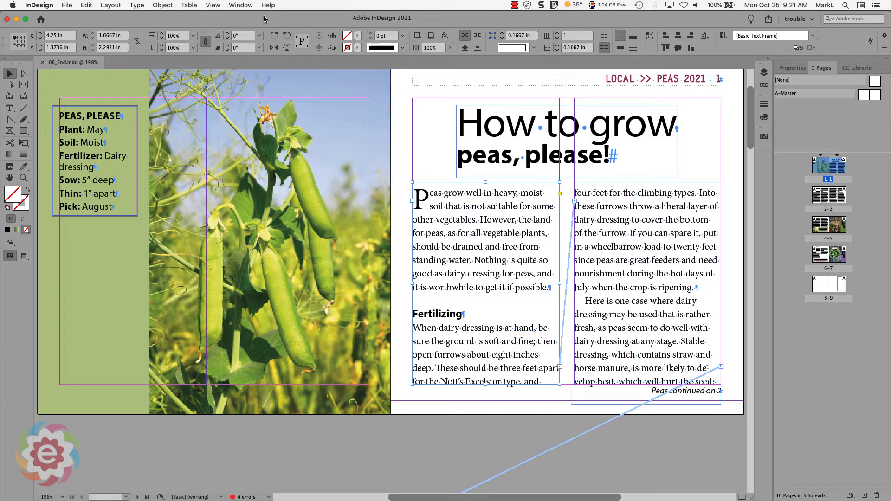
- Open the Scripts panel and expand the Application samples down to the JavaScript folder
{"action": "left_click", "coordinate": [240, 5]}
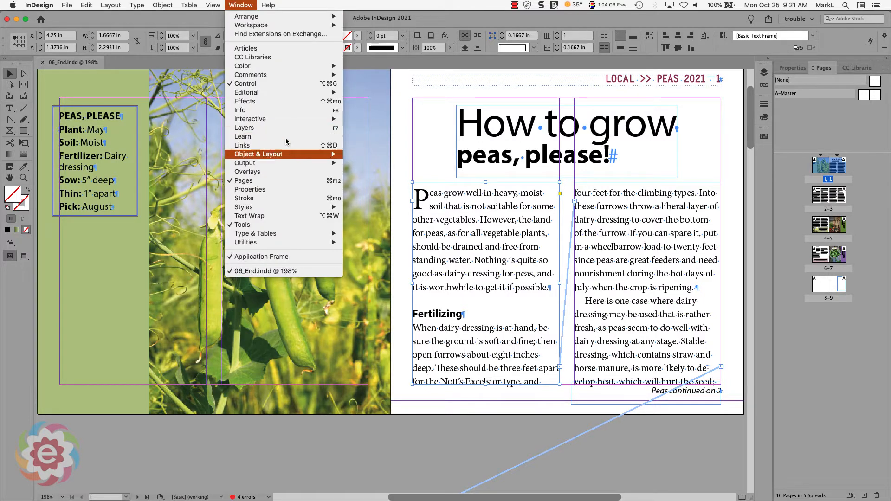
{"action": "mouse_move", "coordinate": [278, 242]}
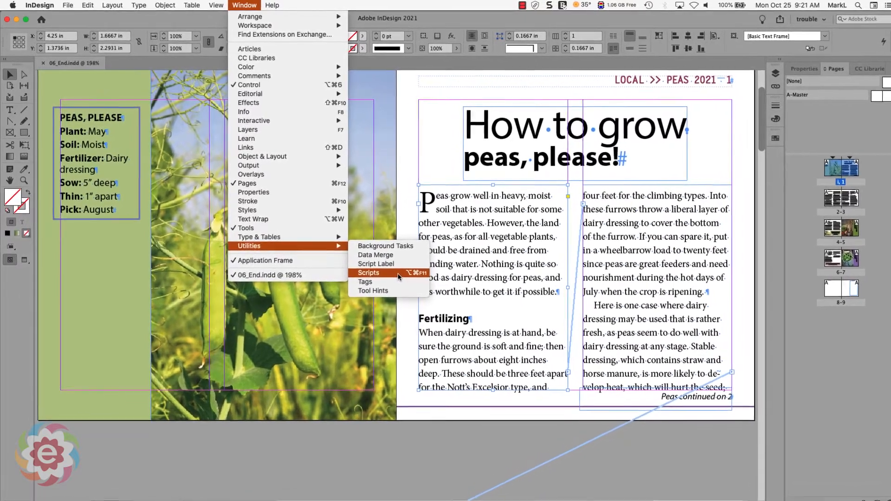
{"action": "left_click", "coordinate": [381, 270]}
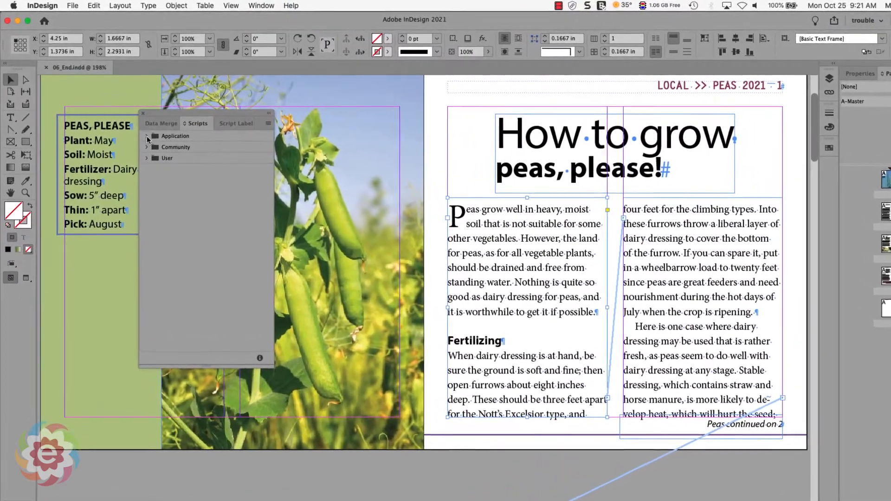
{"action": "left_click", "coordinate": [147, 137]}
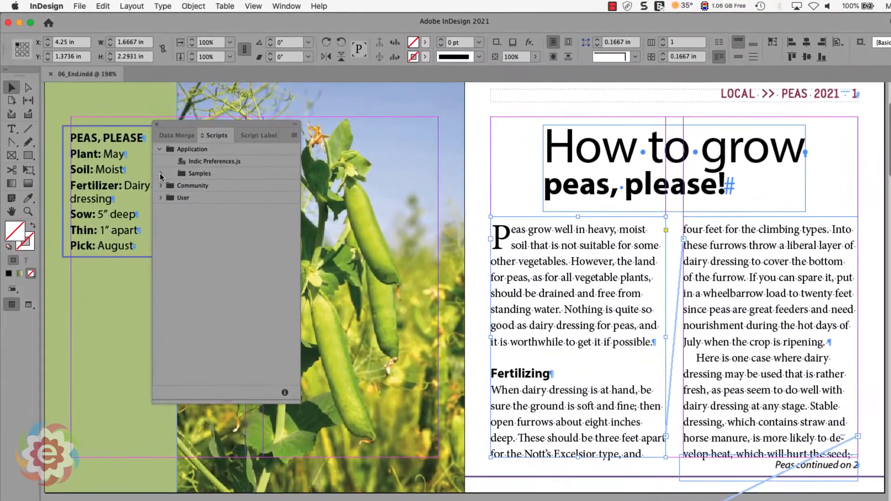
{"action": "left_click", "coordinate": [156, 169]}
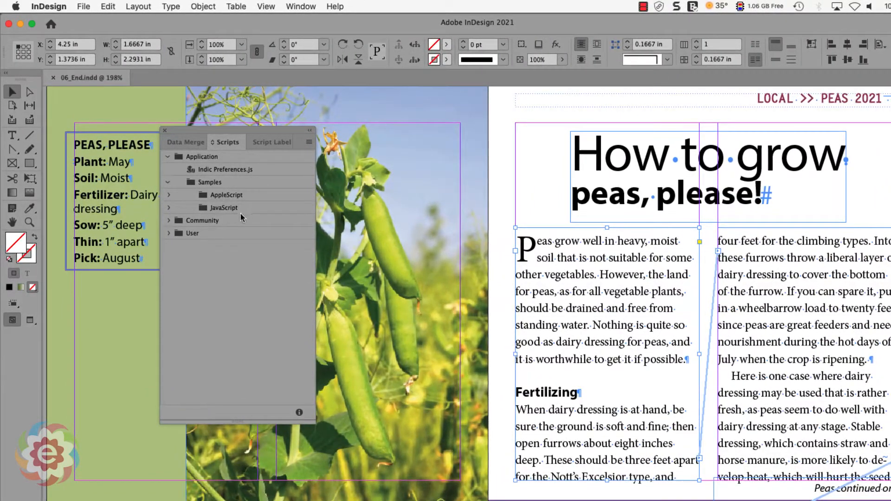
{"action": "left_click", "coordinate": [169, 209]}
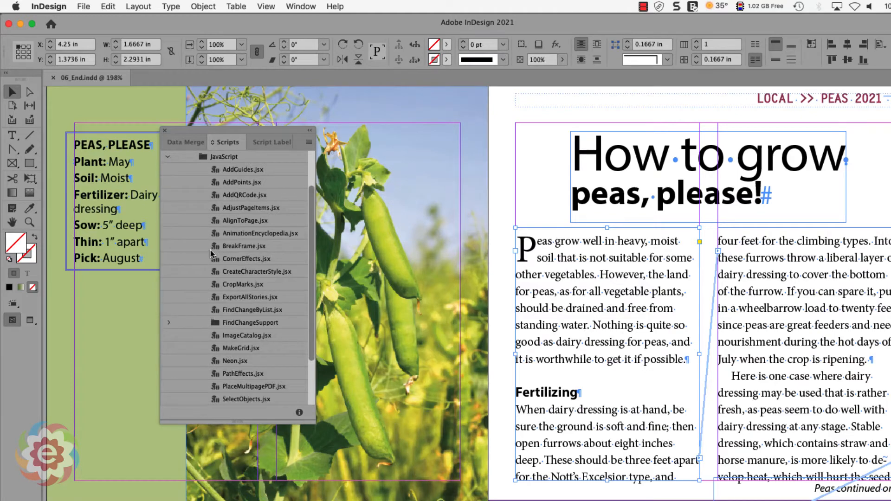
- Run BreakFrame.jsx on the first-column text frame of page 1 and check the threading of both column frames
{"action": "double_click", "coordinate": [213, 246]}
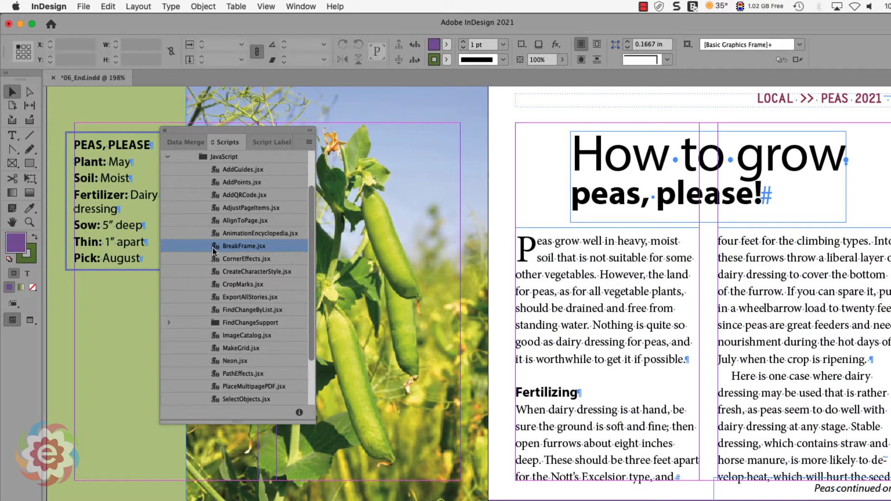
{"action": "left_click", "coordinate": [646, 323]}
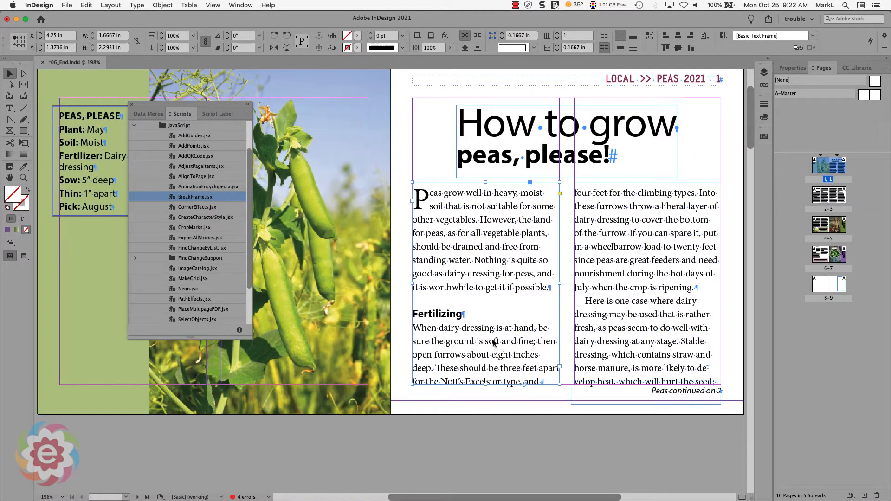
{"action": "left_click", "coordinate": [652, 270]}
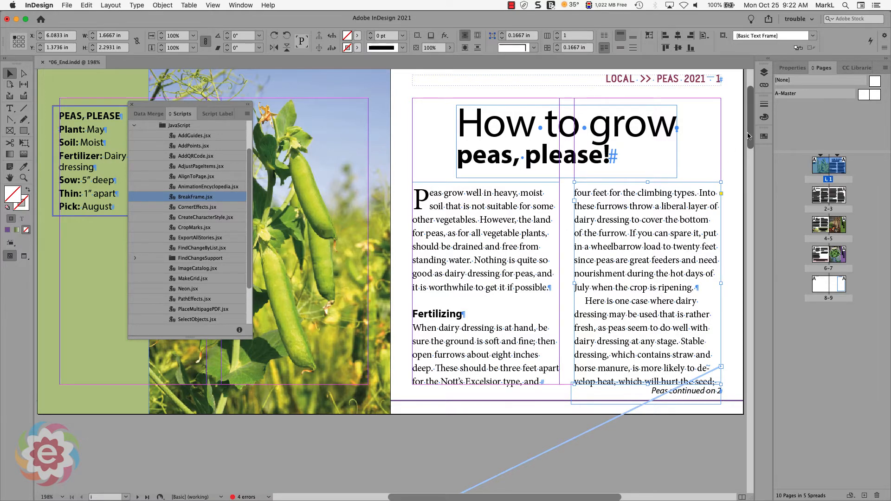
- Run BreakFrame.jsx on the first-column text frame of page 3 and check the thread from page 2's second column
{"action": "scroll", "coordinate": [745, 180], "scroll_direction": "down", "scroll_amount": 10}
{"action": "scroll", "coordinate": [741, 195], "scroll_direction": "down", "scroll_amount": 5}
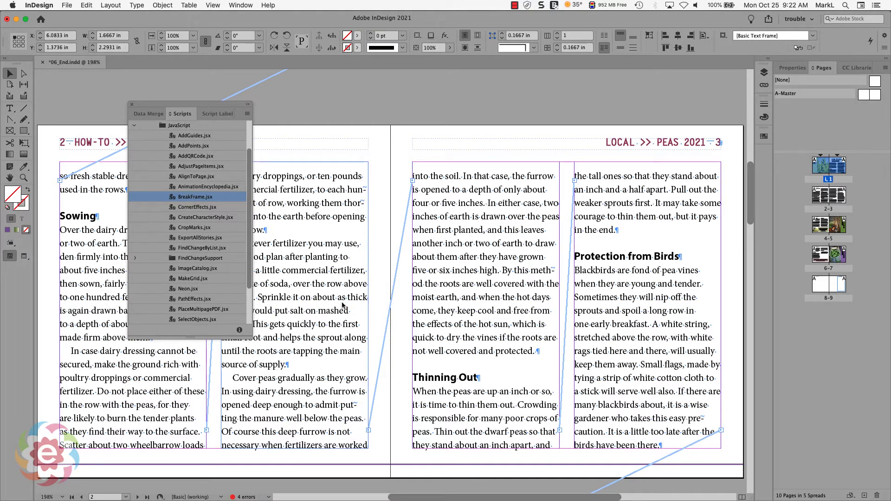
{"action": "left_click", "coordinate": [487, 257]}
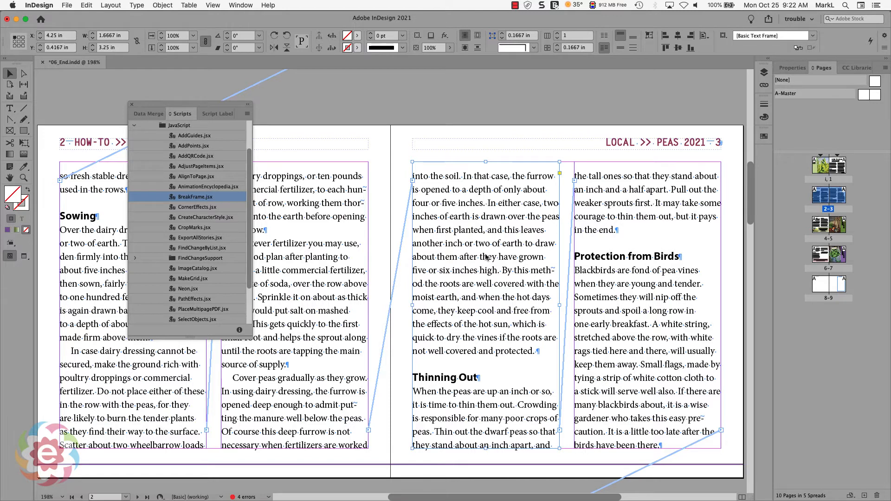
{"action": "double_click", "coordinate": [173, 198]}
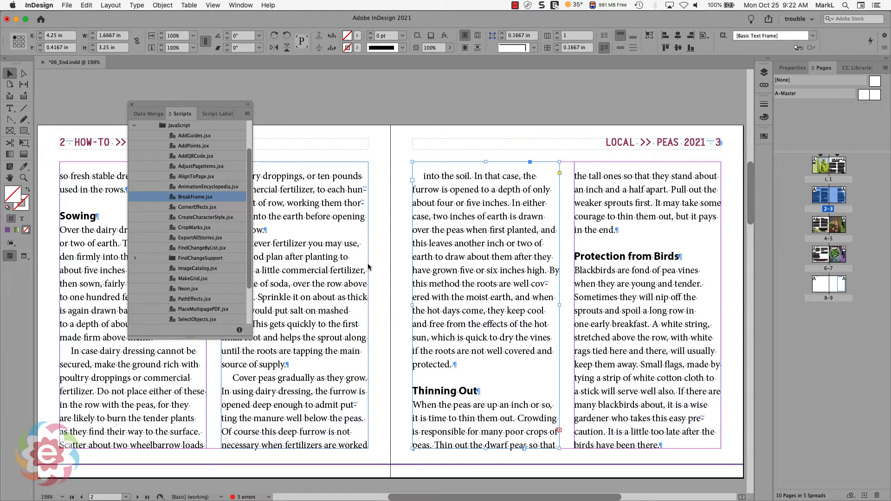
{"action": "left_click", "coordinate": [352, 272]}
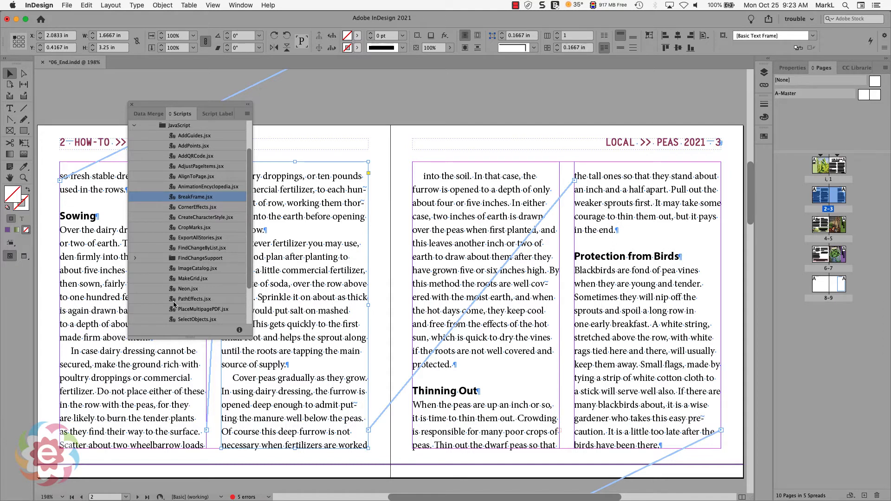
- Run the ExportAllStories.jsx script with RTF as the export format
{"action": "double_click", "coordinate": [172, 239]}
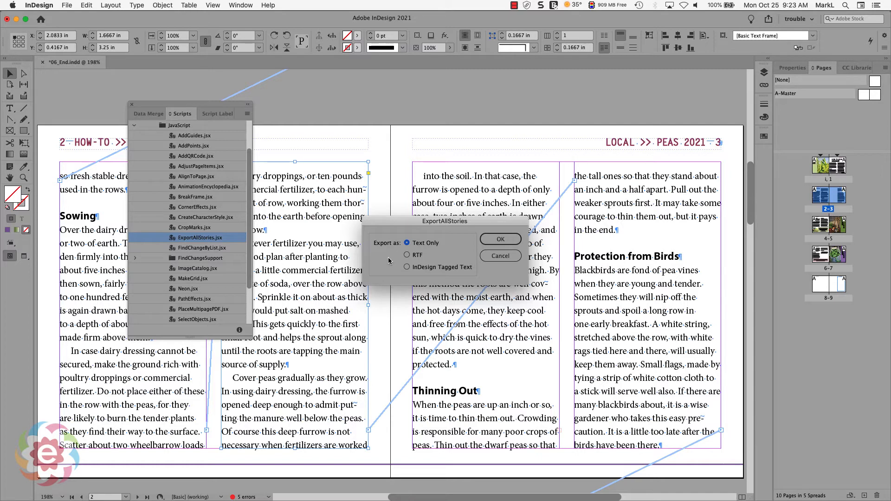
{"action": "left_click", "coordinate": [407, 255]}
{"action": "left_click", "coordinate": [501, 240]}
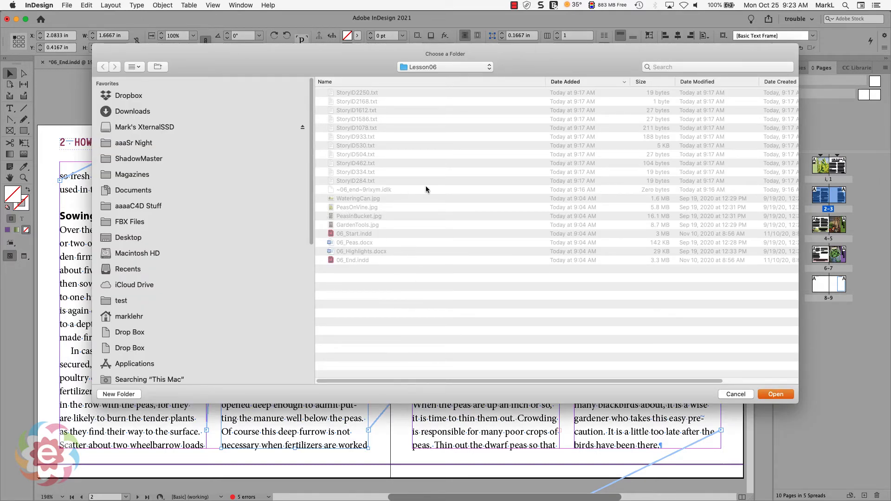
- Create a folder named "text export" inside Downloads and export the stories into it
{"action": "left_click", "coordinate": [448, 68]}
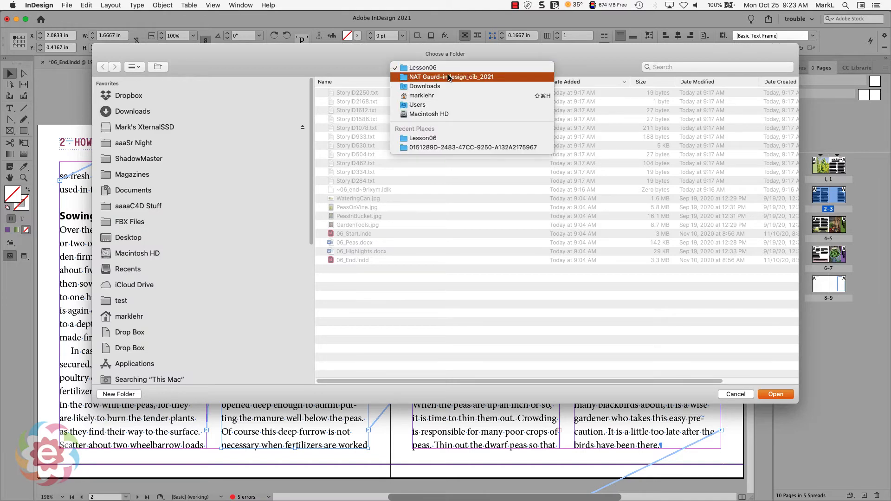
{"action": "left_click", "coordinate": [447, 87]}
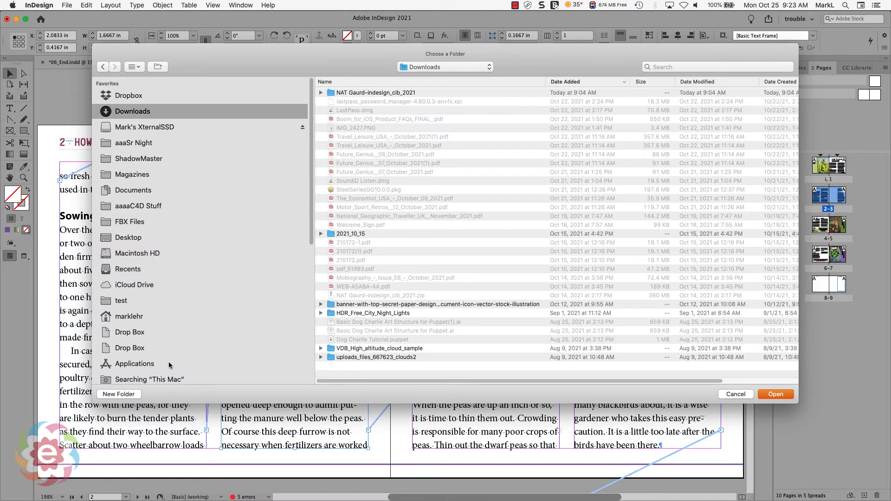
{"action": "left_click", "coordinate": [120, 395]}
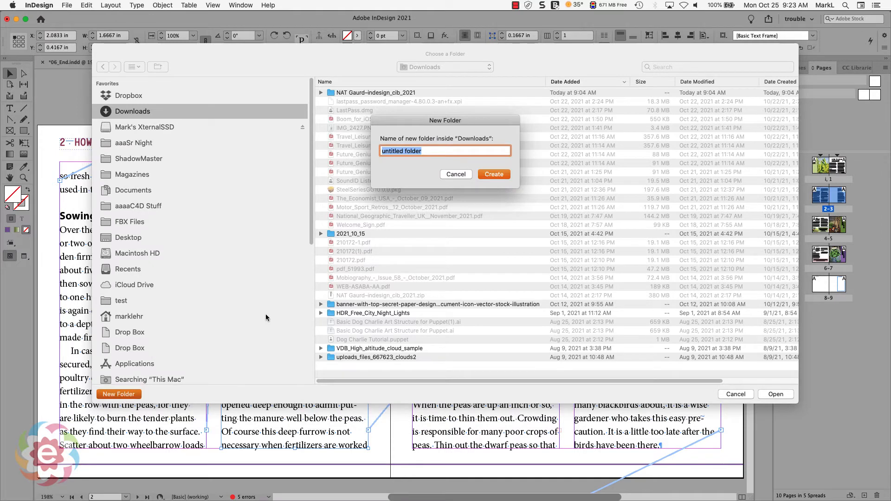
{"action": "type", "text": "text export"}
{"action": "left_click", "coordinate": [505, 175]}
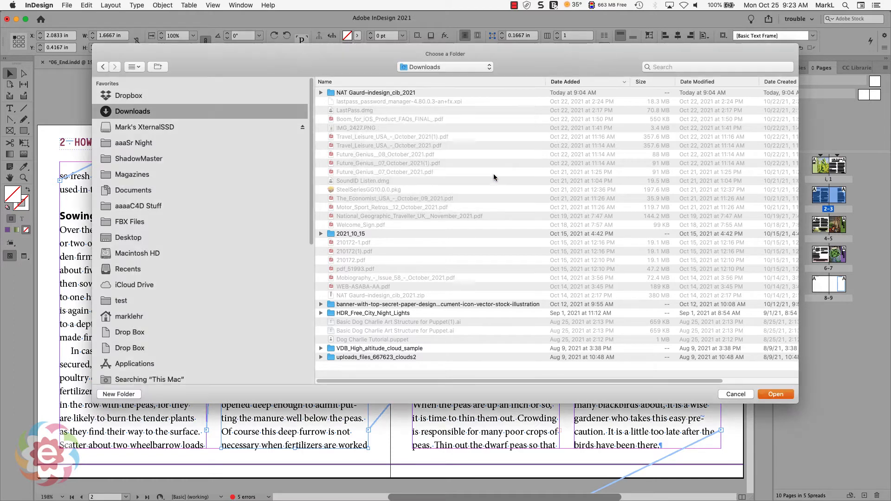
{"action": "left_click", "coordinate": [776, 395]}
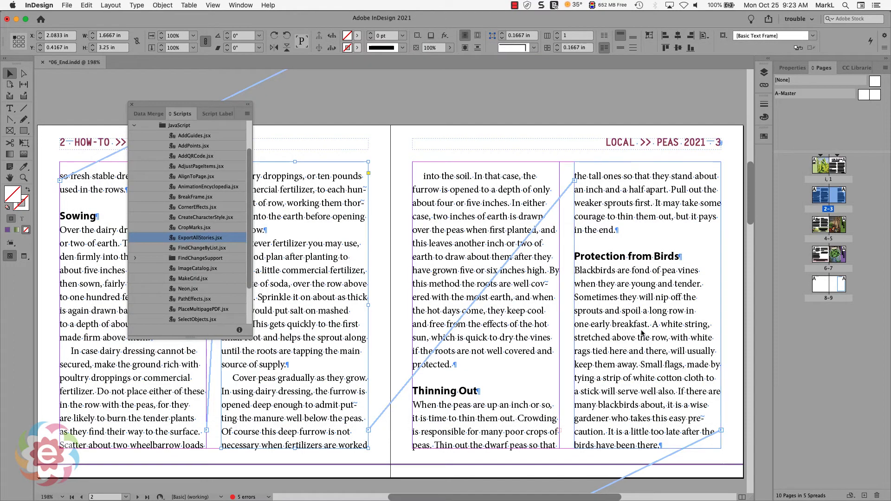
- Switch to Finder, preview StoryID284.rtf in the "text export" folder in Downloads, close the window and return to InDesign
{"action": "left_click", "coordinate": [16, 19]}
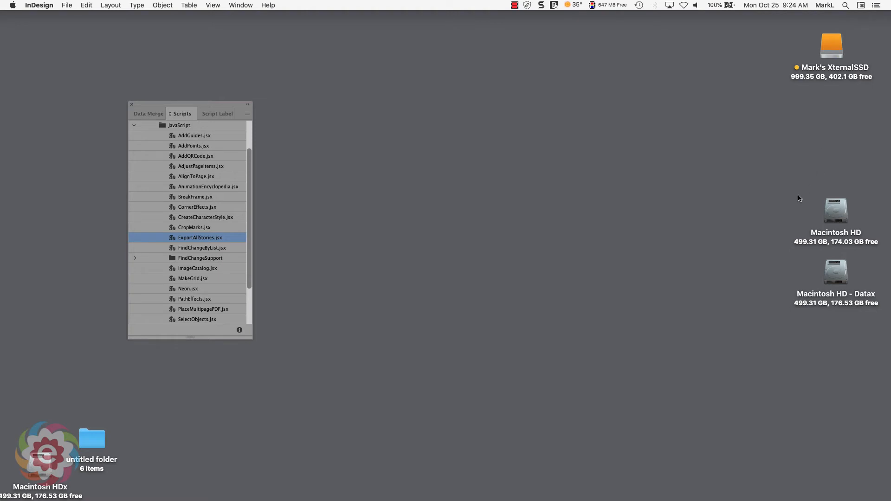
{"action": "right_click", "coordinate": [851, 498]}
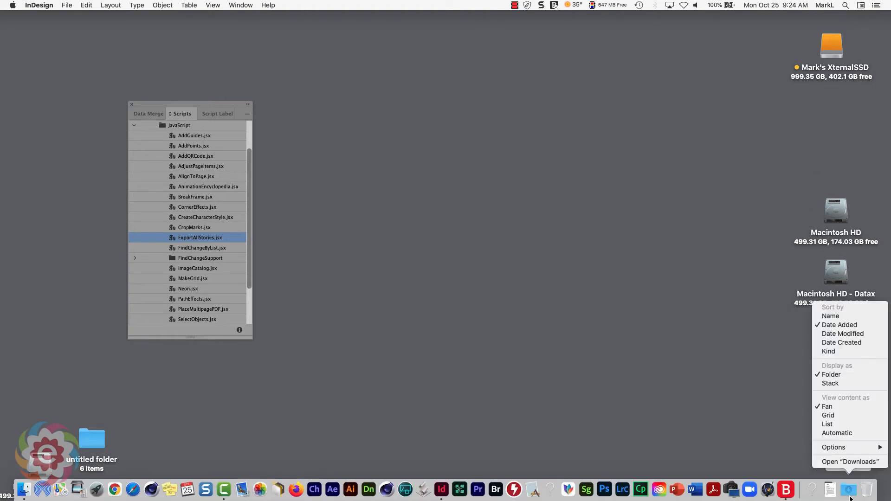
{"action": "left_click", "coordinate": [844, 463]}
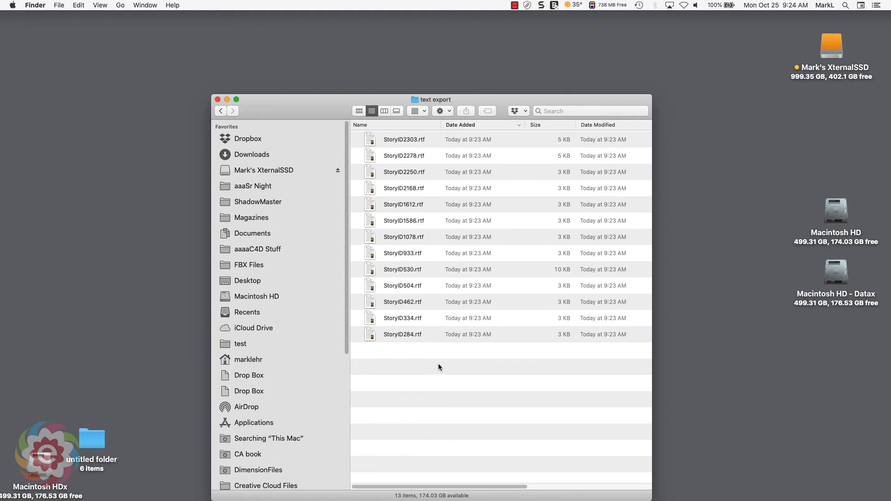
{"action": "left_click", "coordinate": [401, 334]}
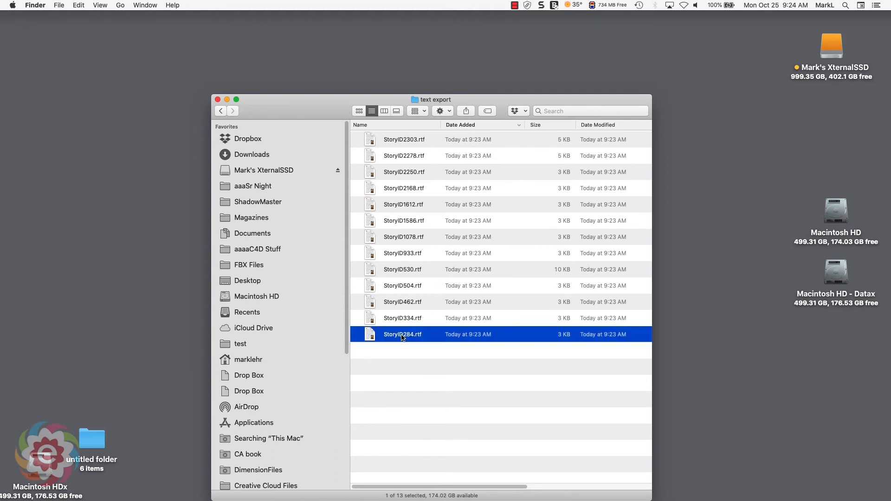
{"action": "key", "text": "space"}
{"action": "key", "text": "space"}
{"action": "left_click", "coordinate": [218, 99]}
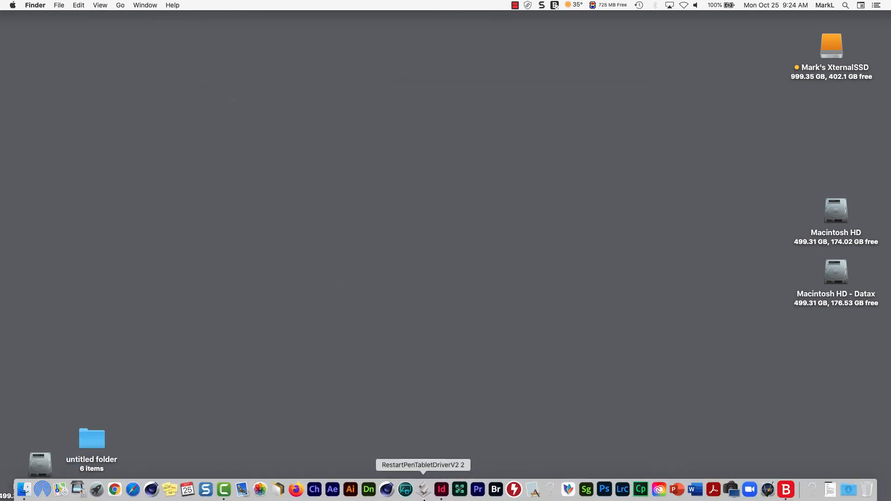
{"action": "left_click", "coordinate": [441, 497]}
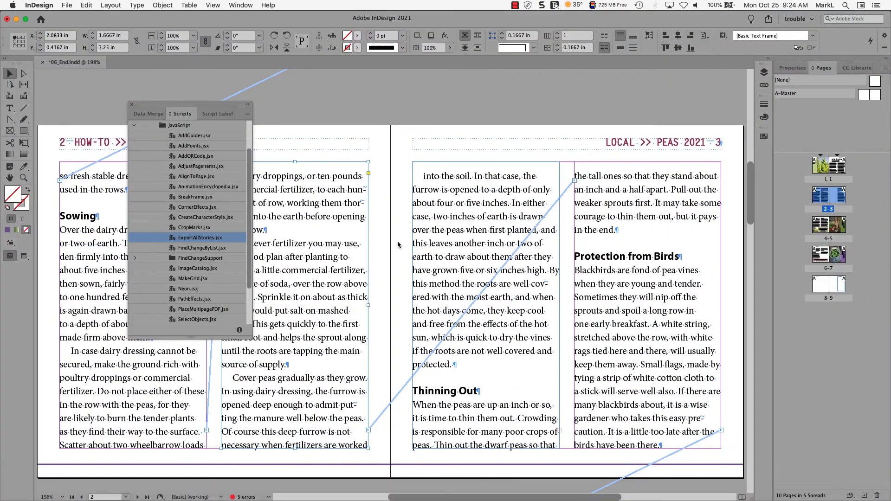